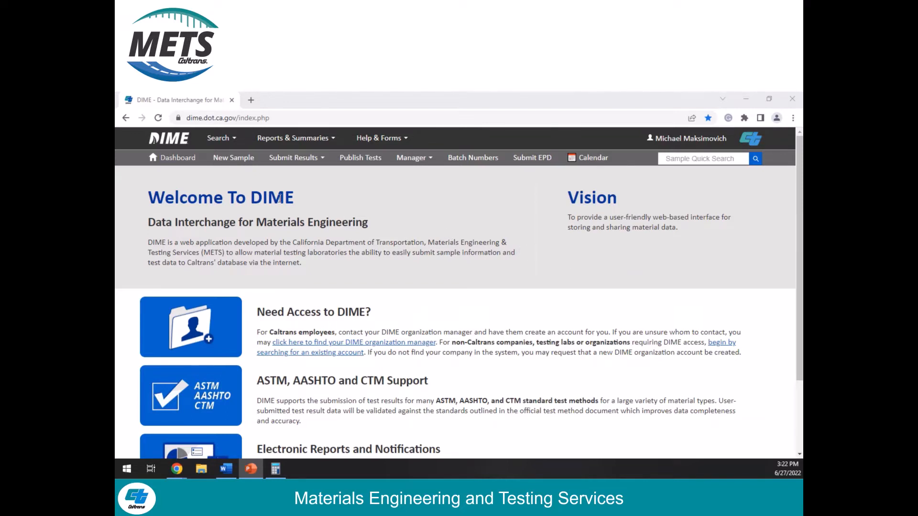
Open the record of sample 2019-05-01-5 from the dashboard's recently viewed samples
click(188, 160)
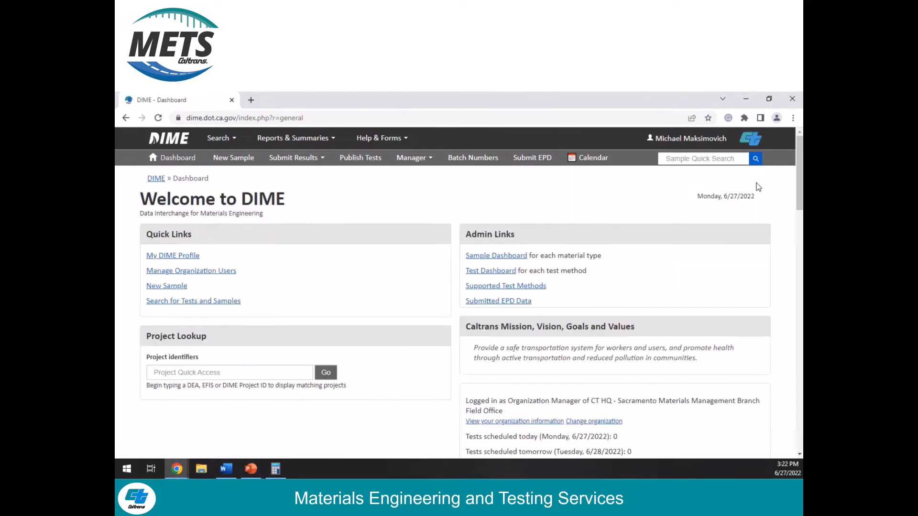
drag(797, 154, 790, 389)
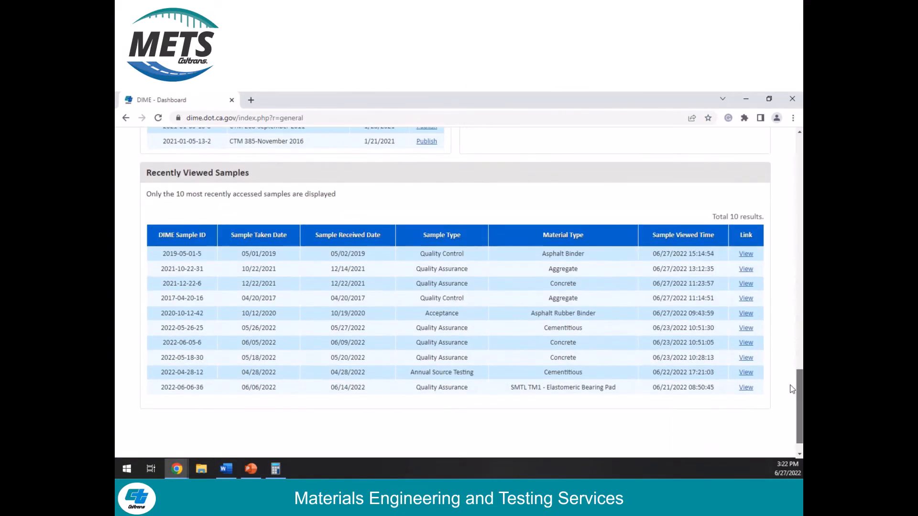
click(742, 255)
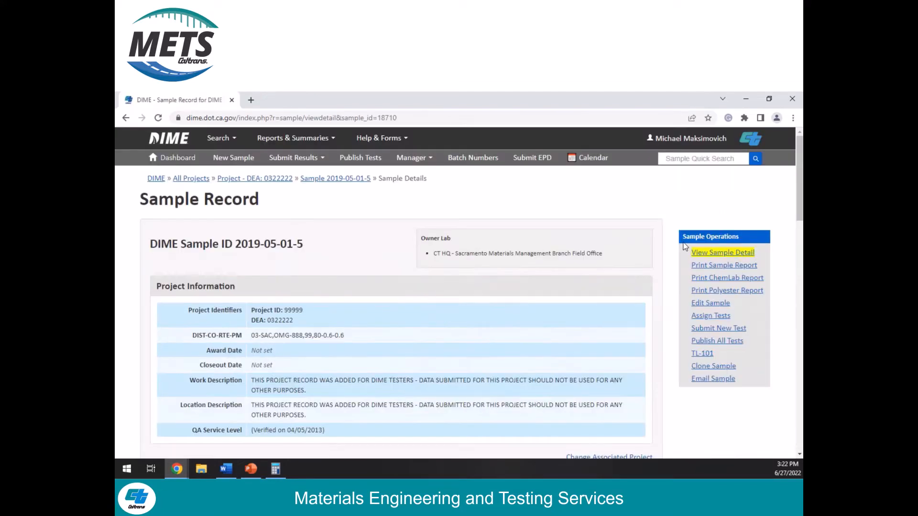
click(237, 145)
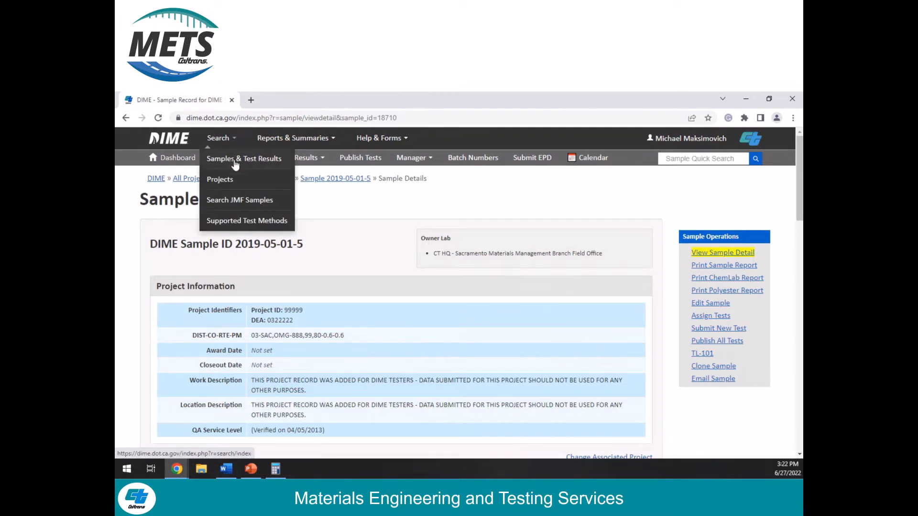
click(672, 257)
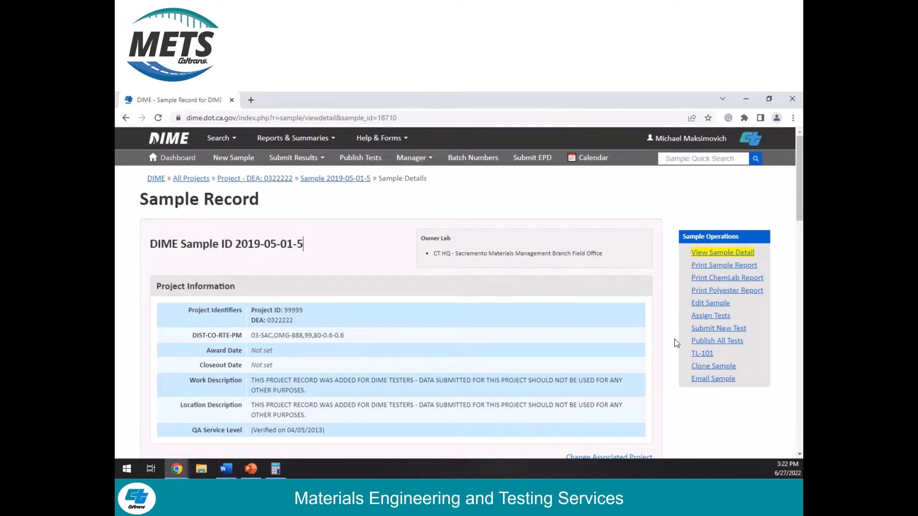
Start assigning tests to the sample and choose AASHTO T316-17, viscosity of asphalt binder using rotational viscometer, as the test method
click(712, 316)
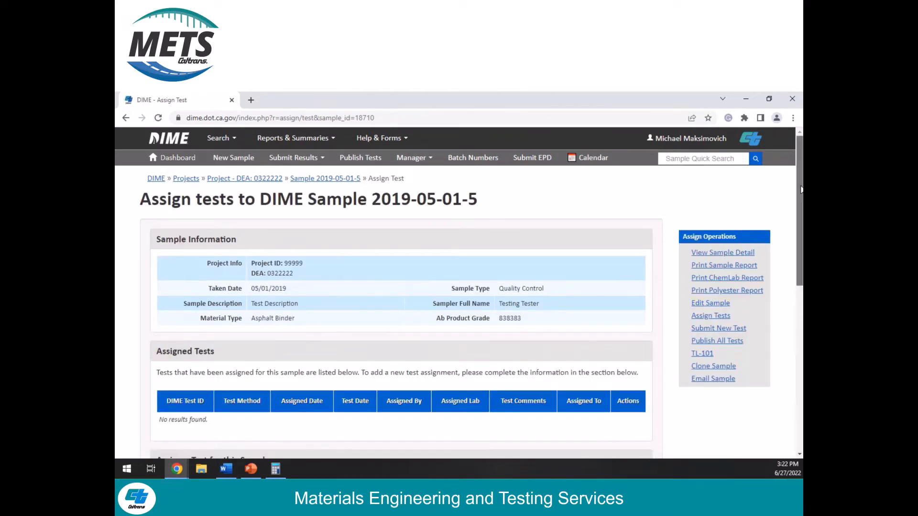
drag(799, 194, 788, 319)
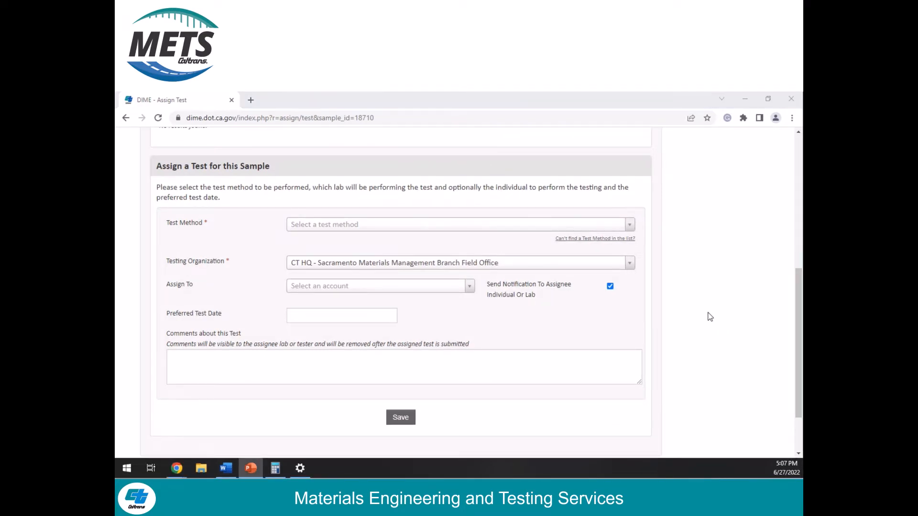
click(375, 225)
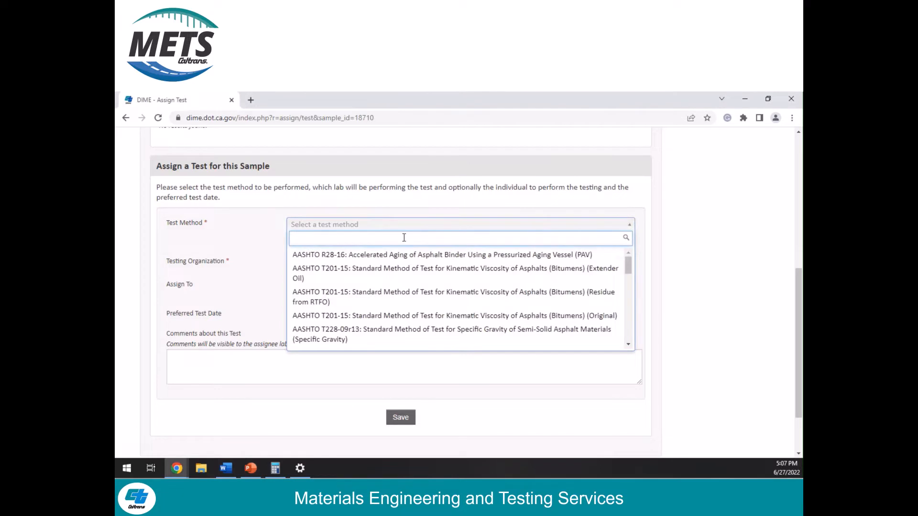
text(316)
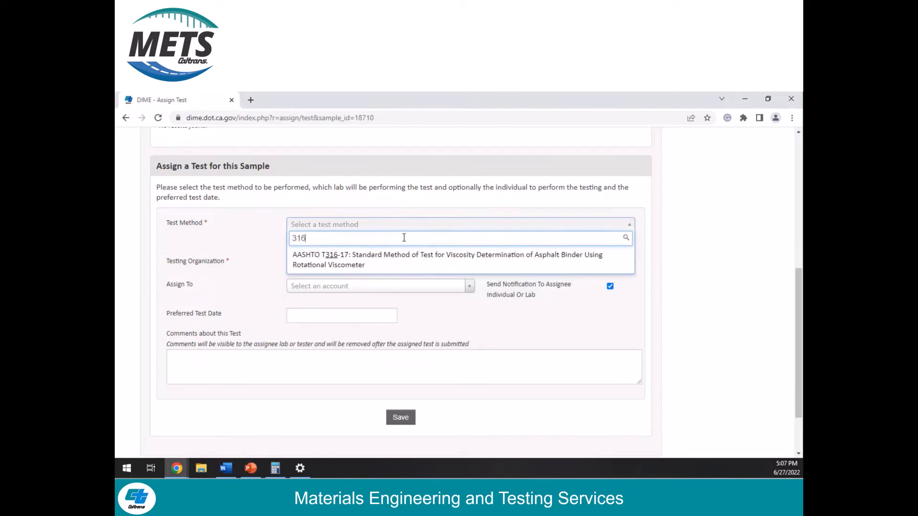
click(399, 268)
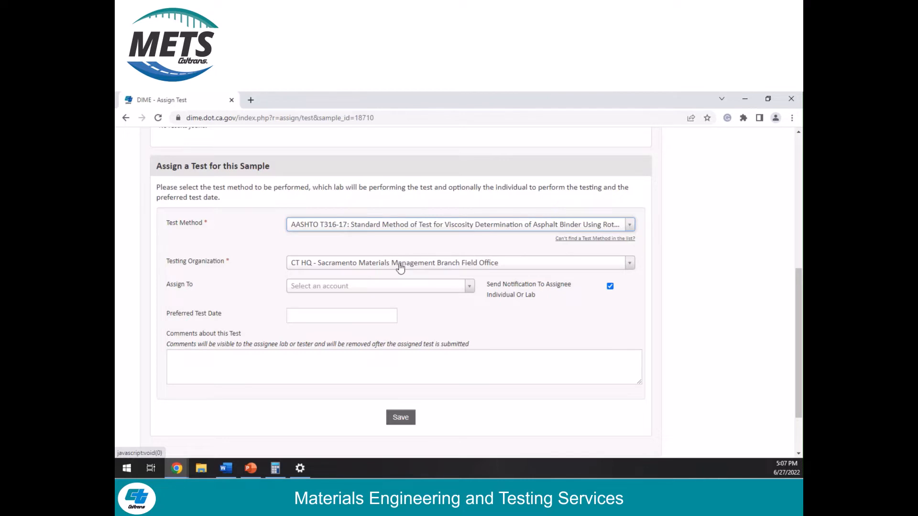
Assign the test to the tester's dot.ca.gov account, turn off the assignee notification and save the assignment
click(361, 287)
text(michae)
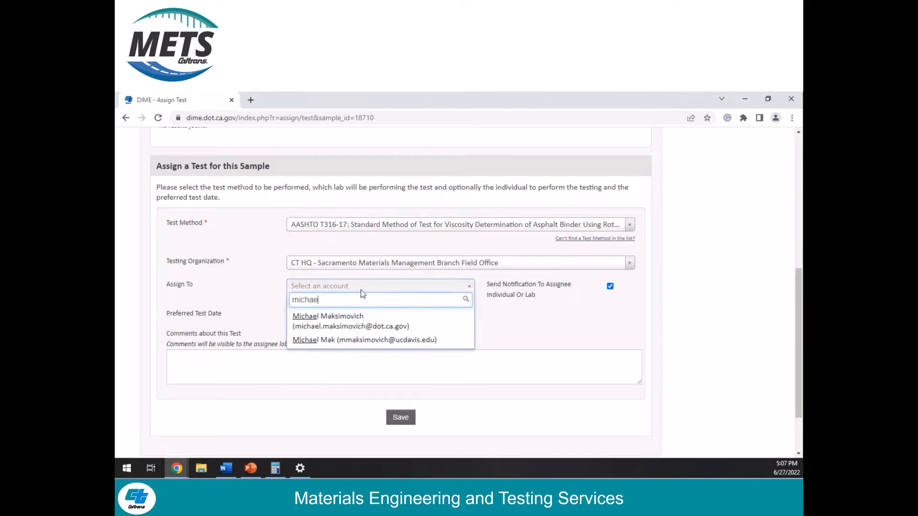
click(394, 316)
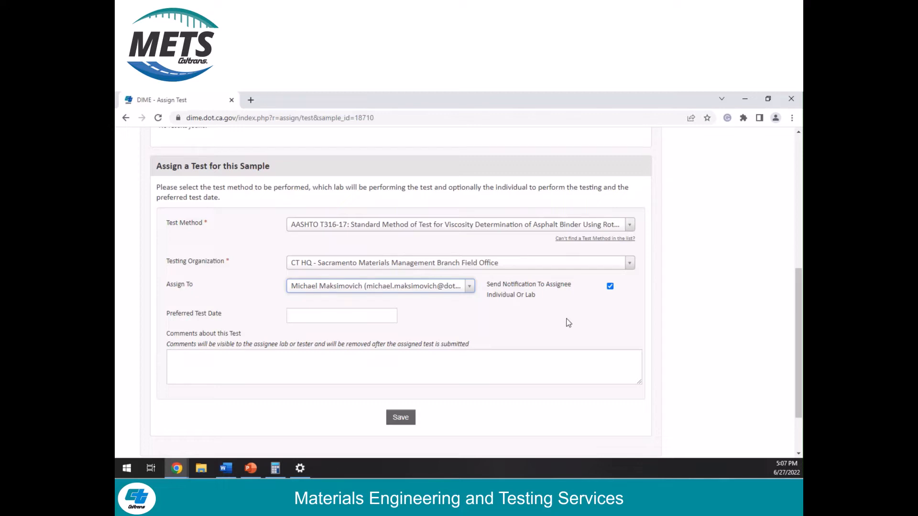
click(611, 288)
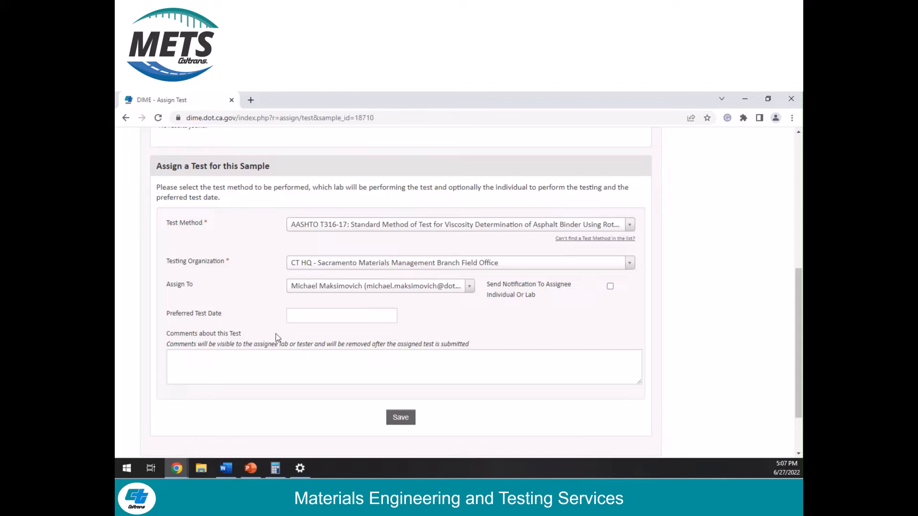
click(400, 419)
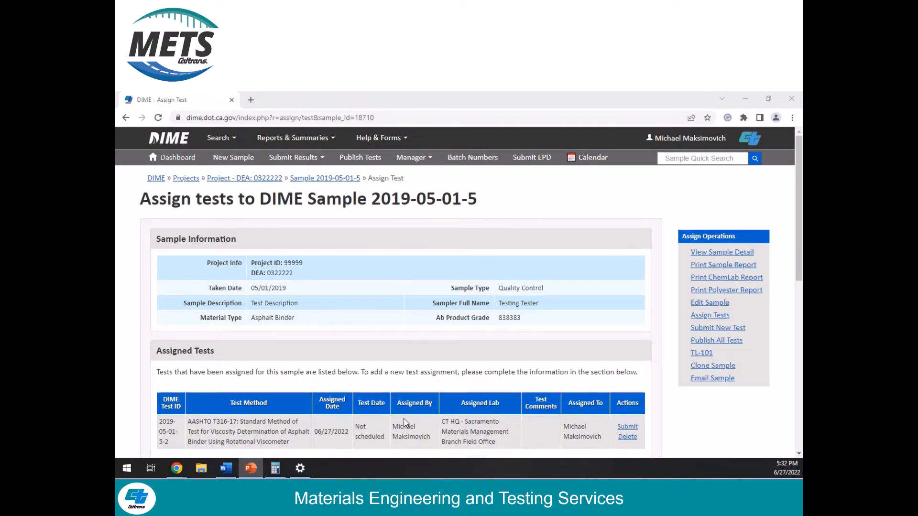
Open the dashboard in a new browser tab and look at the Tests Assigned to Me section
right_click(178, 157)
click(205, 163)
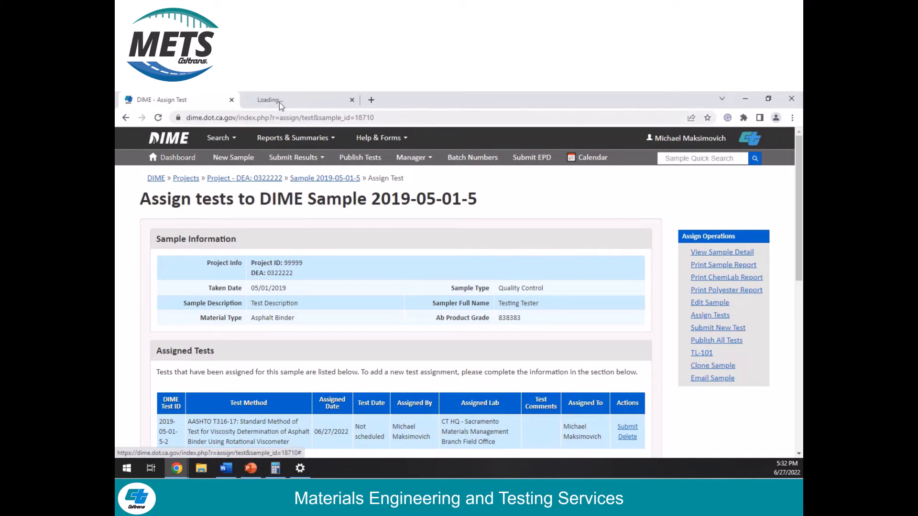
click(279, 103)
drag(797, 202, 799, 329)
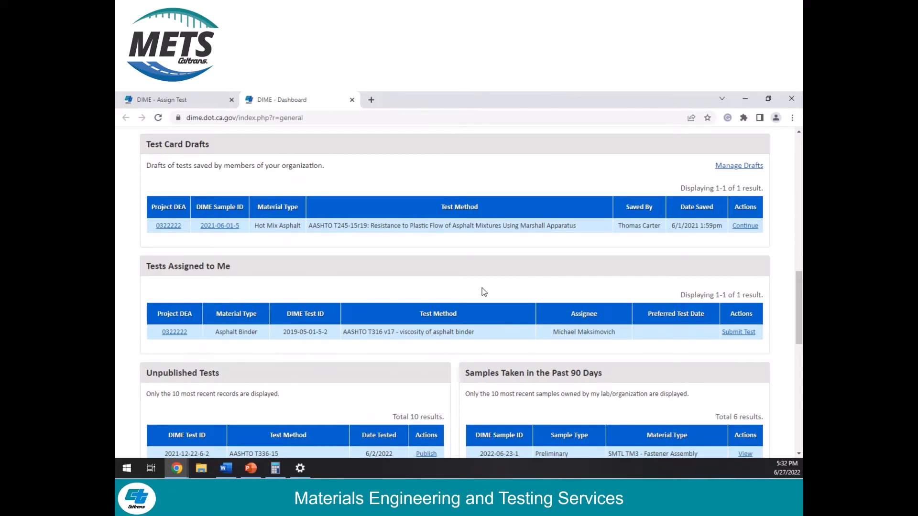
View the manager page for assigning tests to individuals and close that browser tab
drag(798, 318, 795, 173)
click(423, 163)
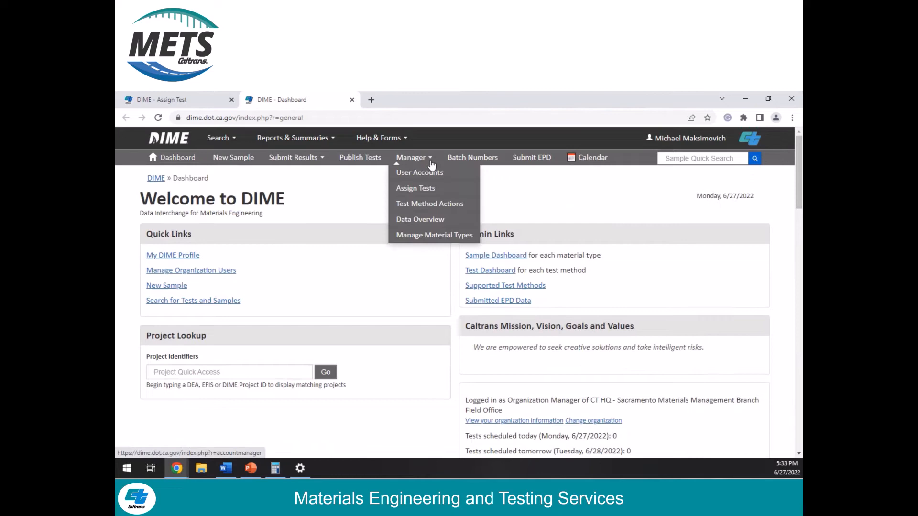
click(444, 189)
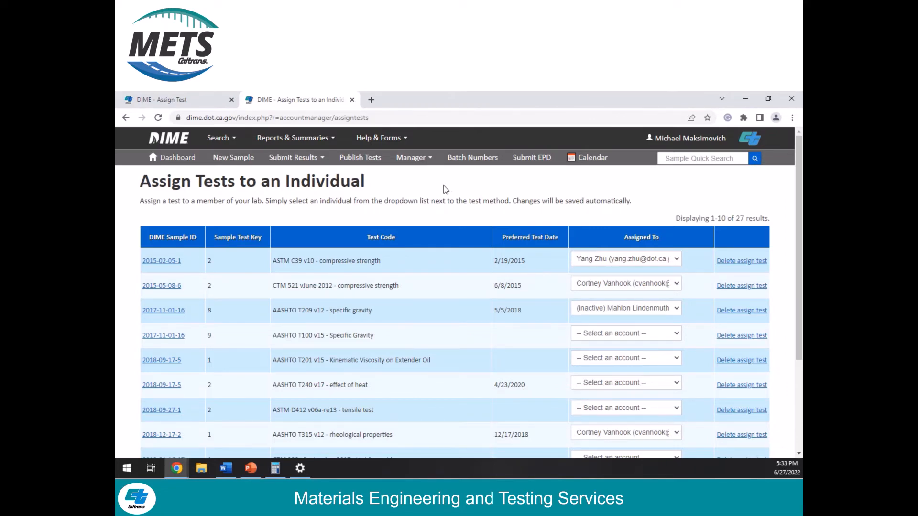
click(353, 101)
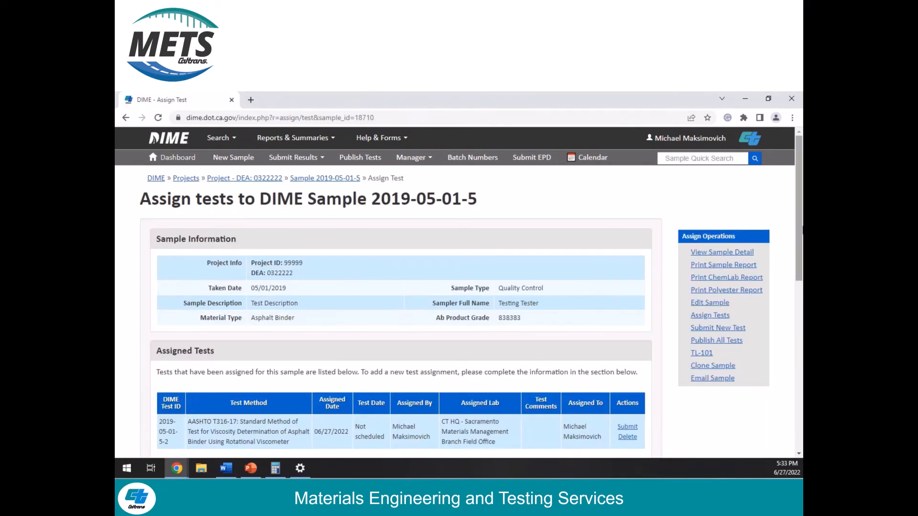
Assign the AASHTO T48-18 flash point test to the sample without an individual assignee and save it
drag(797, 200, 797, 330)
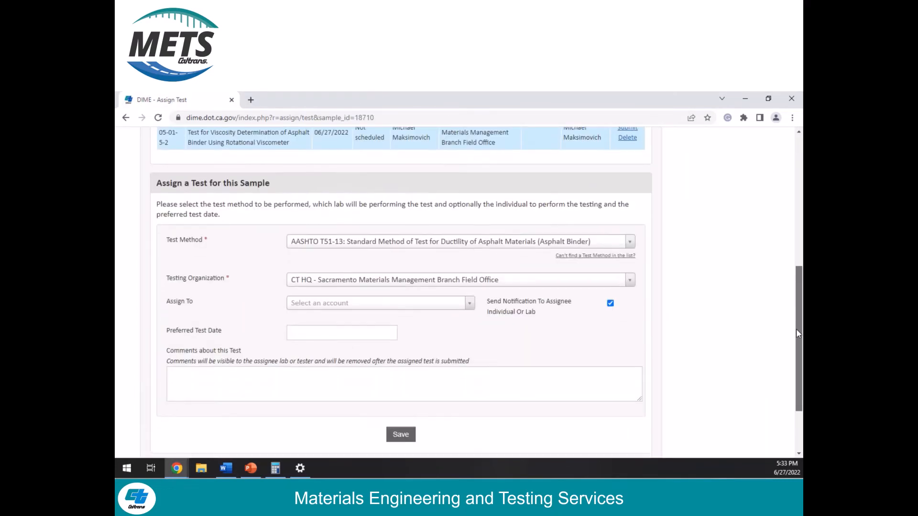
click(432, 242)
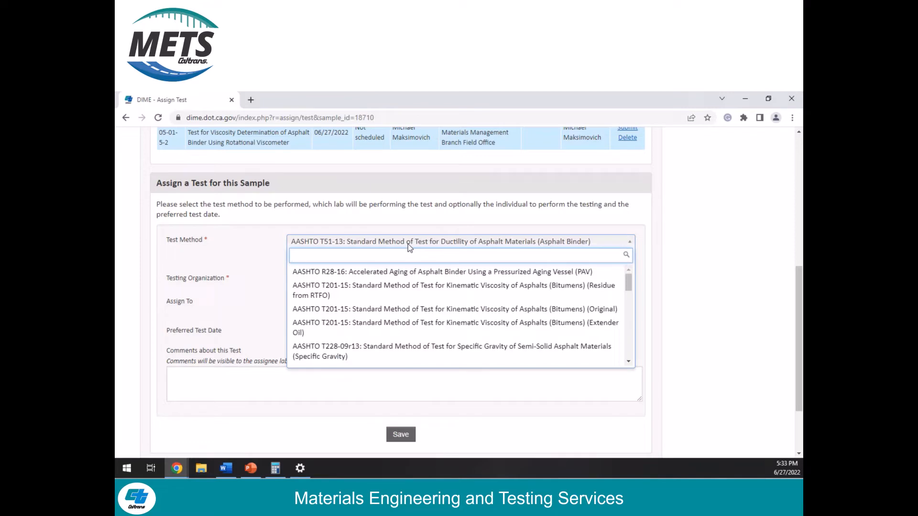
text(48)
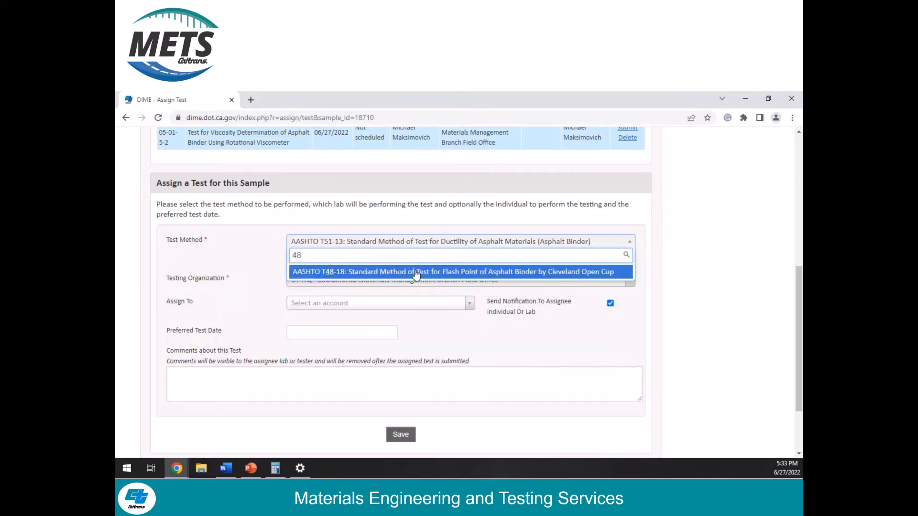
key(Return)
click(401, 435)
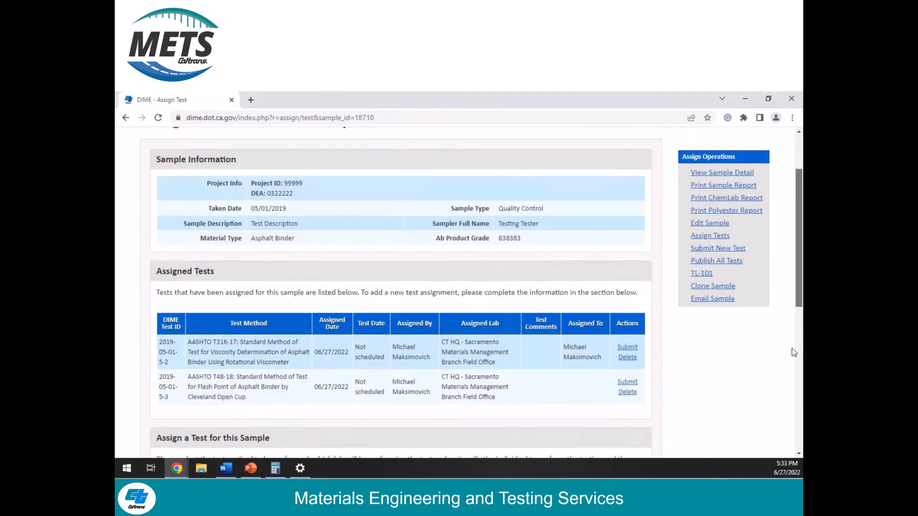
Assign the AASHTO T51-13 ductility test to the sample and save it
click(417, 241)
text(51)
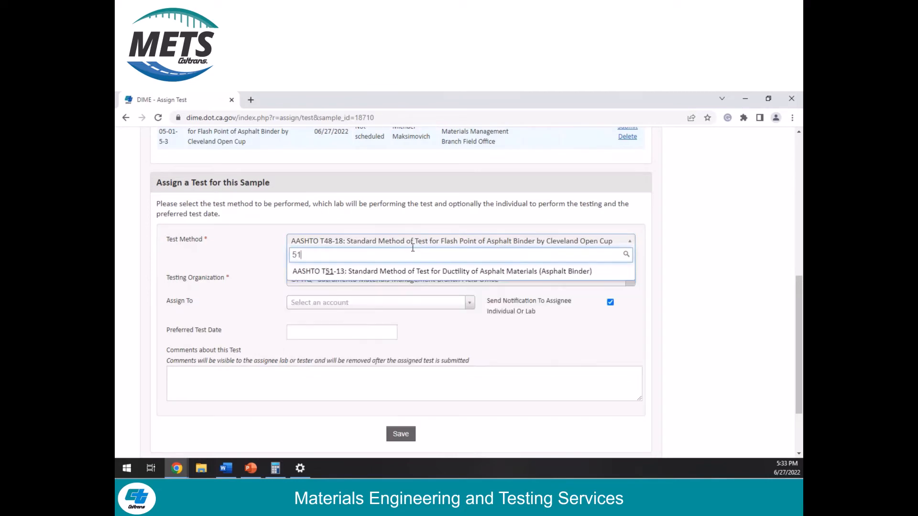
key(Return)
click(401, 434)
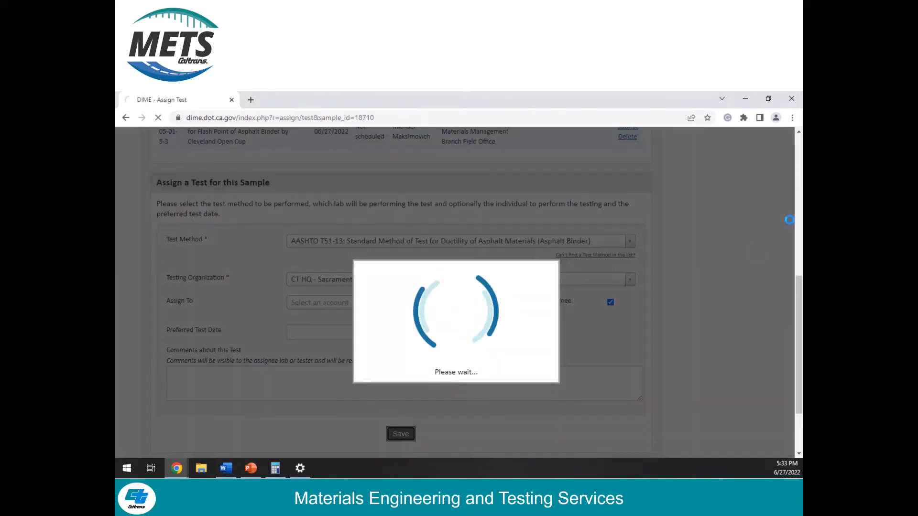
Assign the AASHTO T315-20 dynamic shear rheometer test to the sample and save it
click(438, 242)
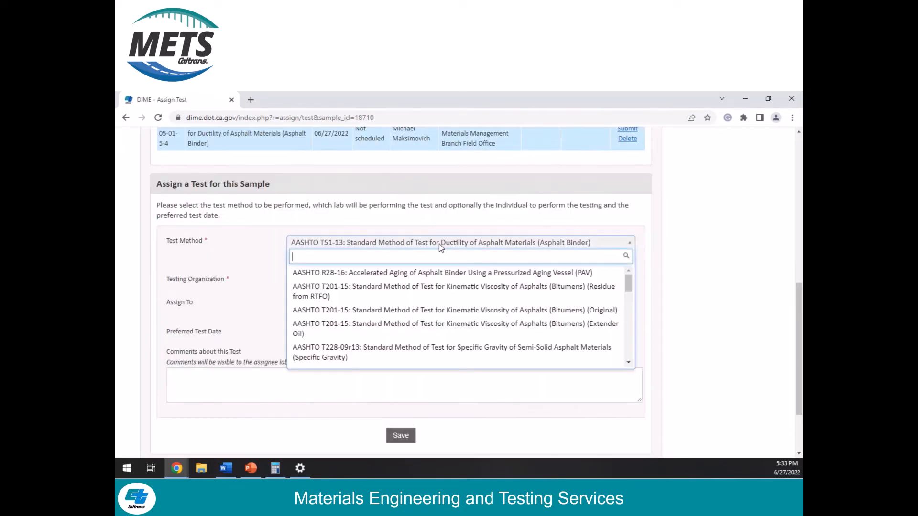
text(315)
click(430, 325)
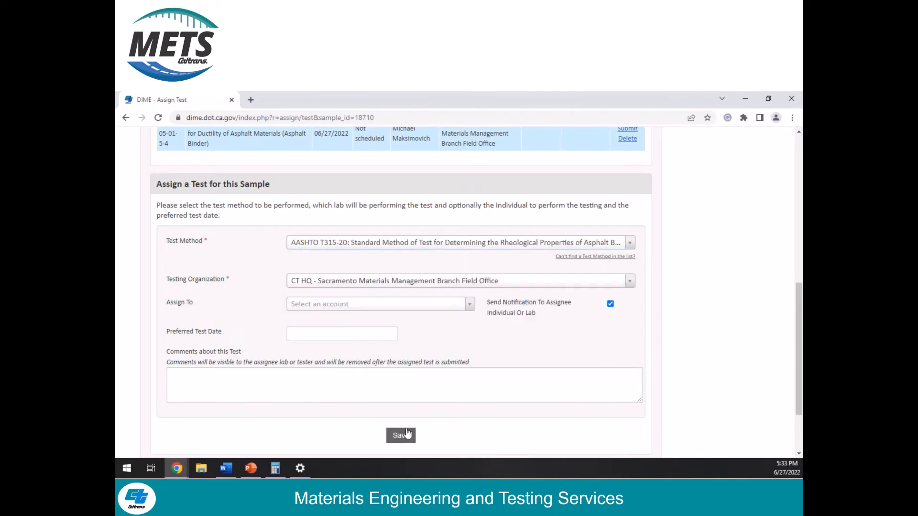
click(401, 435)
Review the sample's assigned tests and start submitting a new, unassigned test for the sample
drag(800, 234, 801, 305)
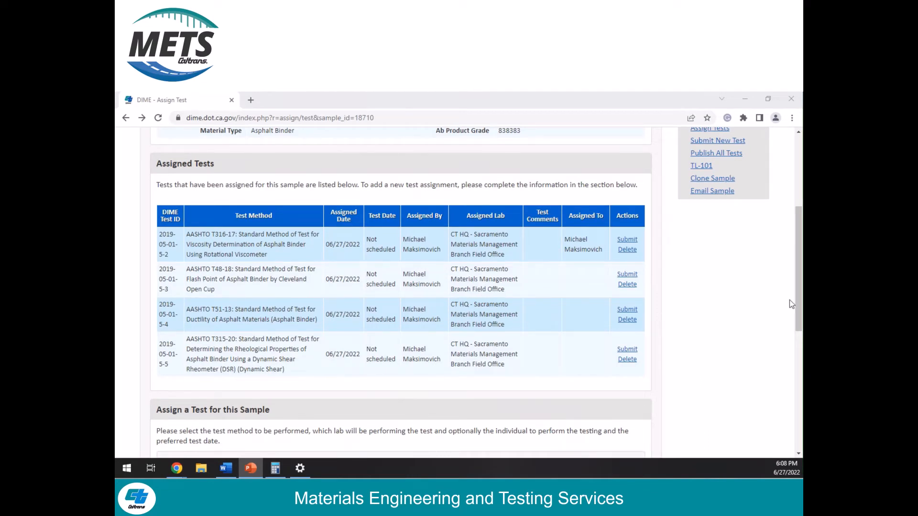
drag(797, 300, 800, 261)
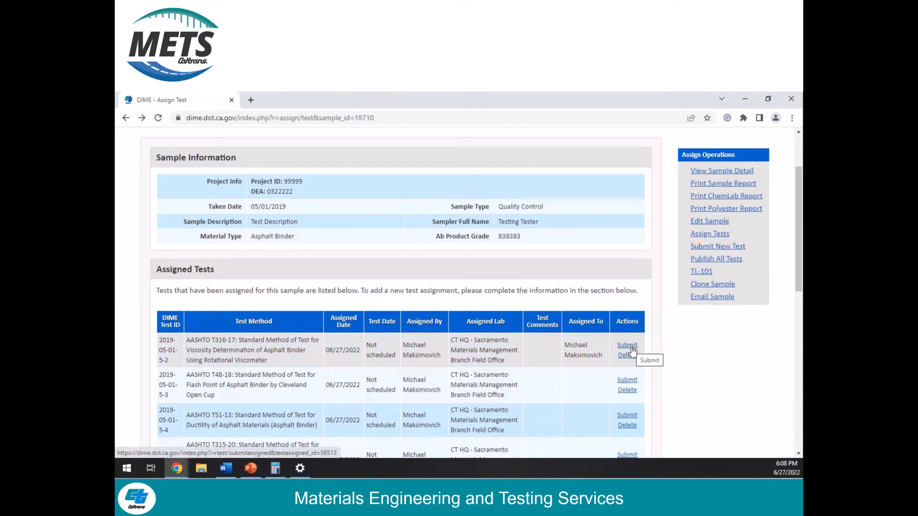
click(732, 247)
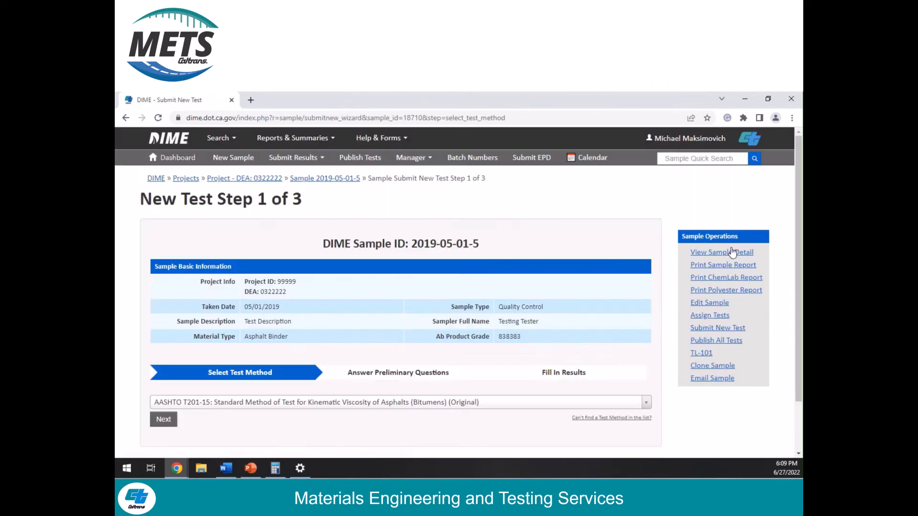
Select AASHTO T201-15 kinematic viscosity (Extender Oil) as the test method and continue to the preliminary questions
scroll(785, 230, down, 1)
scroll(760, 284, down, 1)
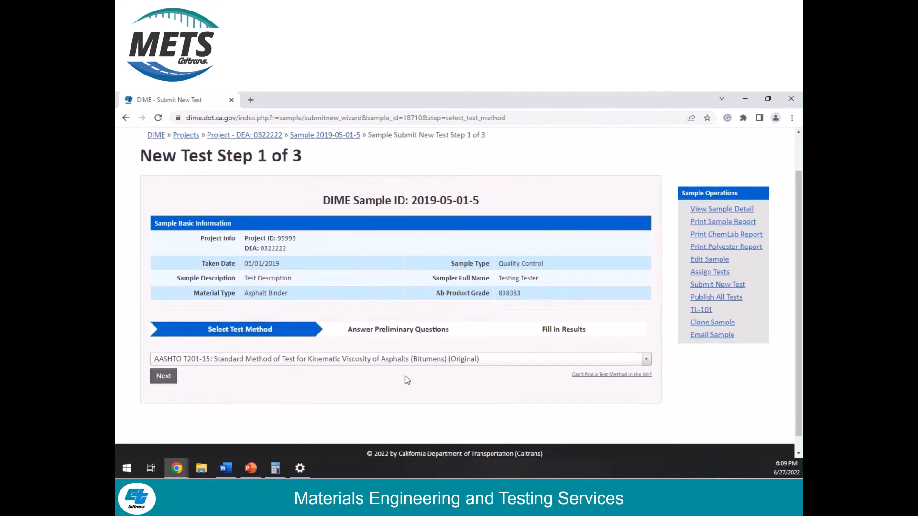
click(380, 359)
text(201)
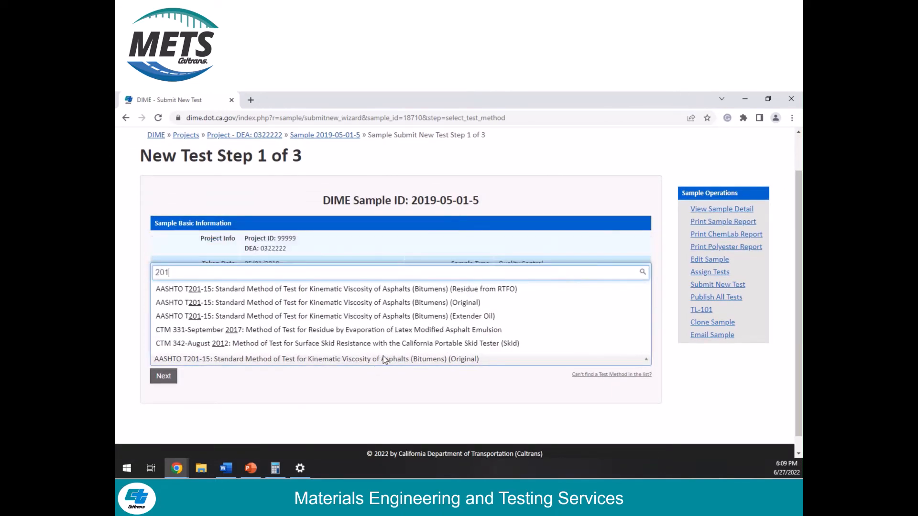
click(428, 319)
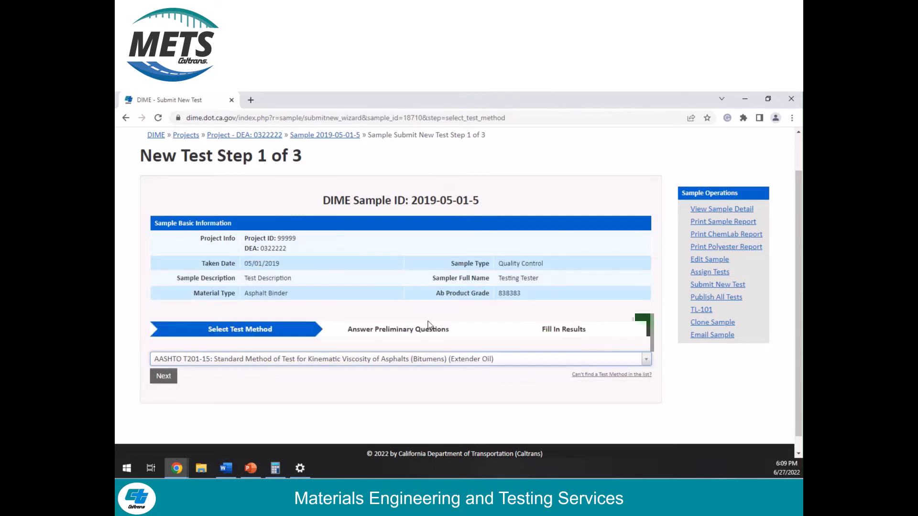
click(163, 377)
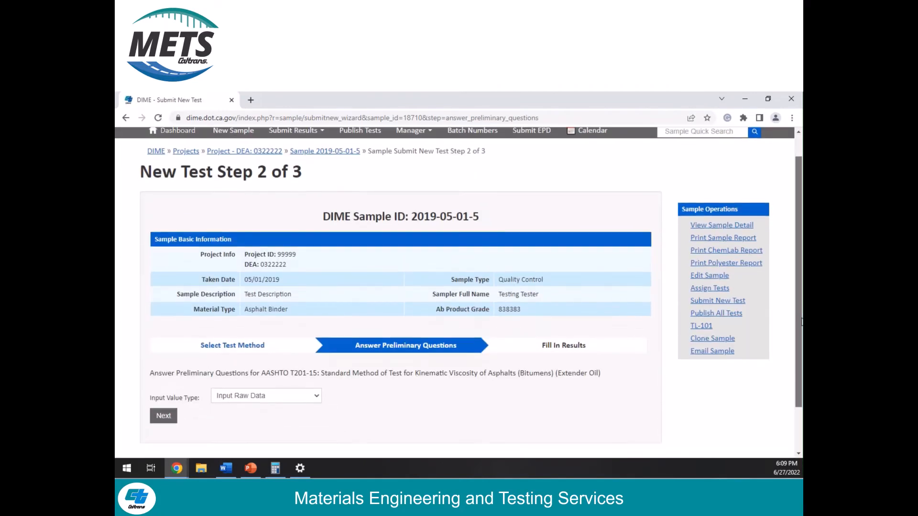
drag(801, 322, 802, 332)
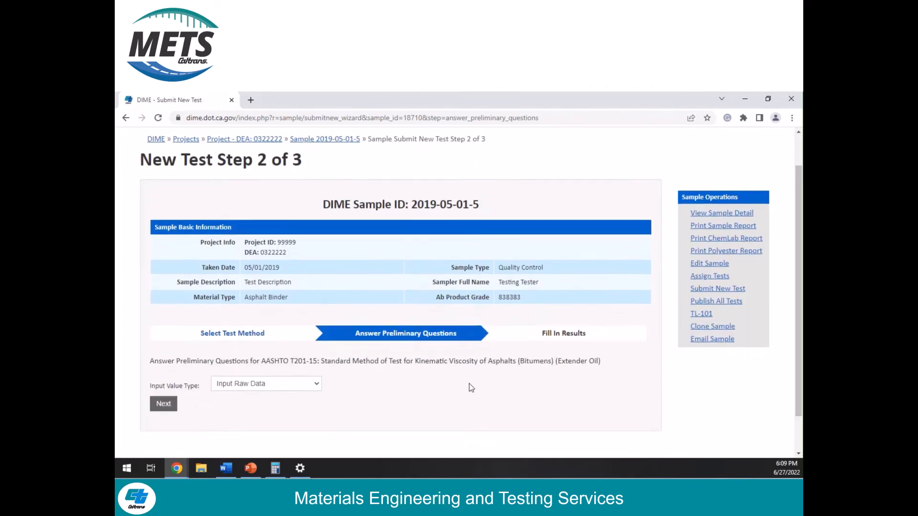
Answer the preliminary question by setting the input value type to Input Calculated Values, and continue to the results form
click(317, 388)
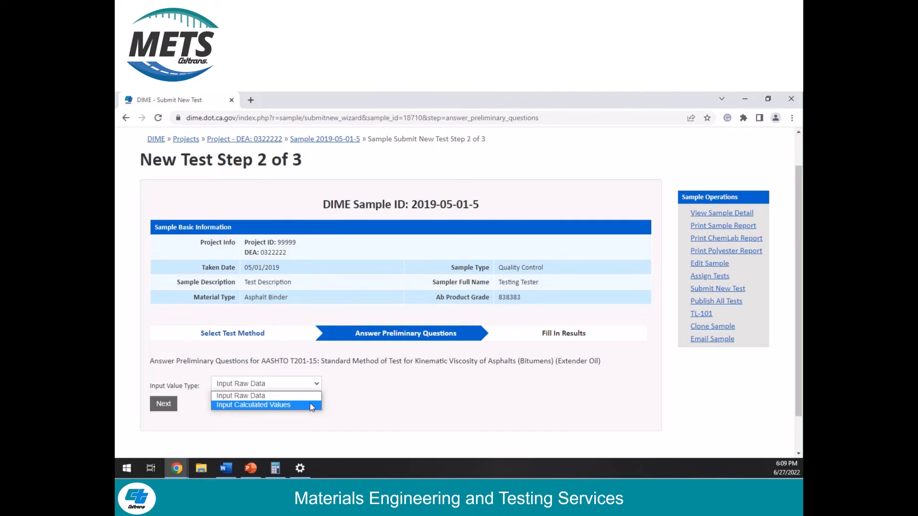
click(309, 406)
click(171, 405)
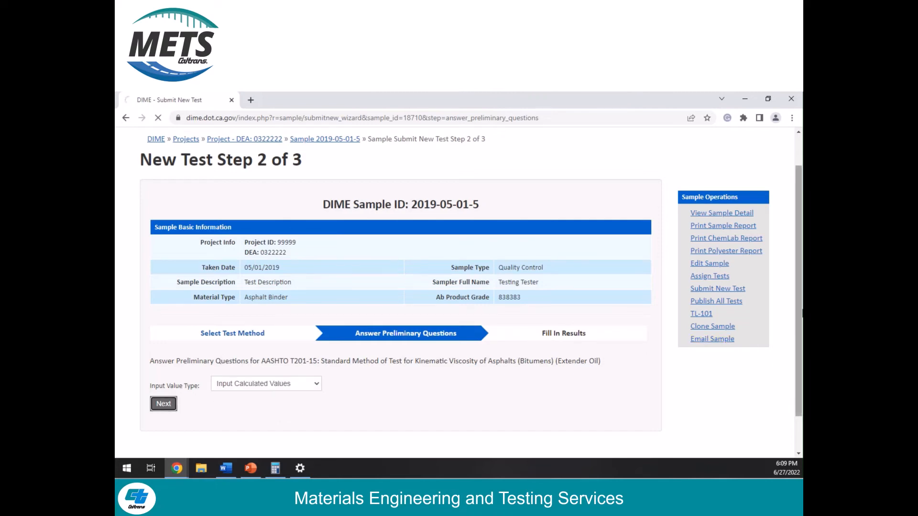
Enter the test date 06/27/2022 and a test result value of 1 for AASHTO T201-15, and save the test
scroll(370, 314, down, 5)
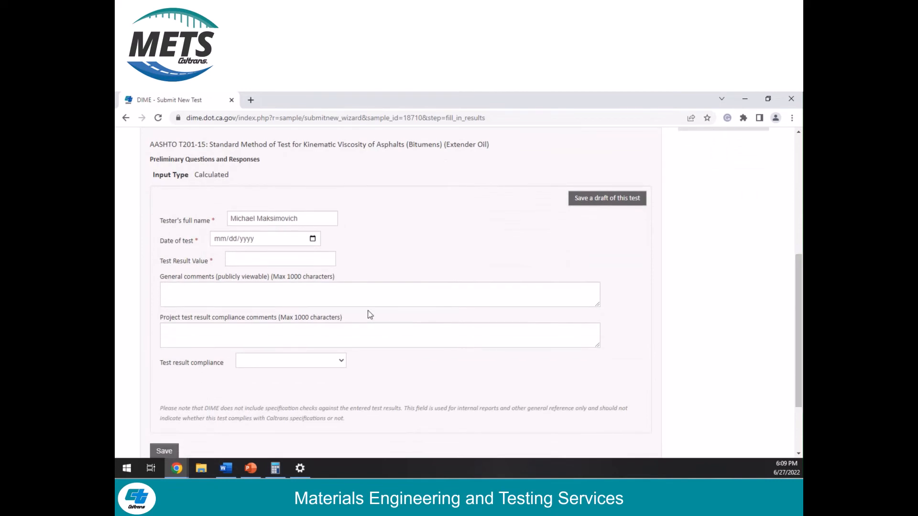
click(313, 238)
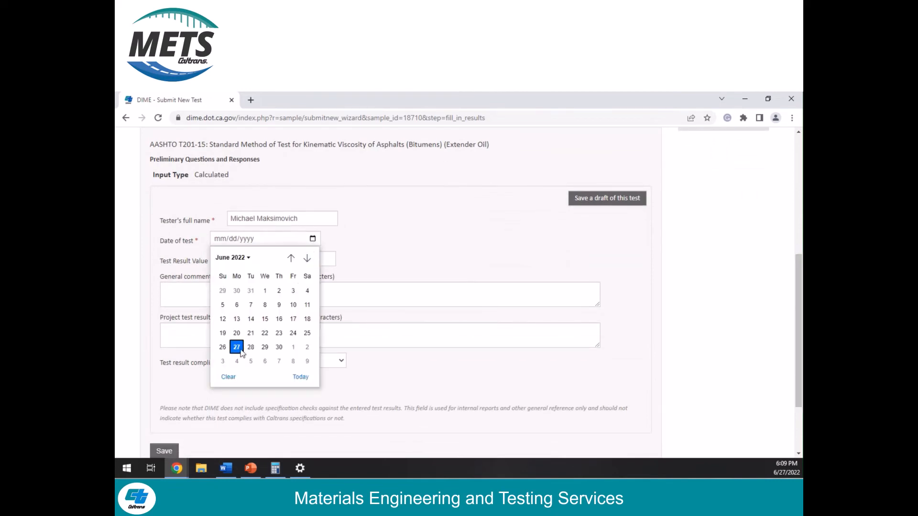
click(242, 355)
click(322, 260)
text(1)
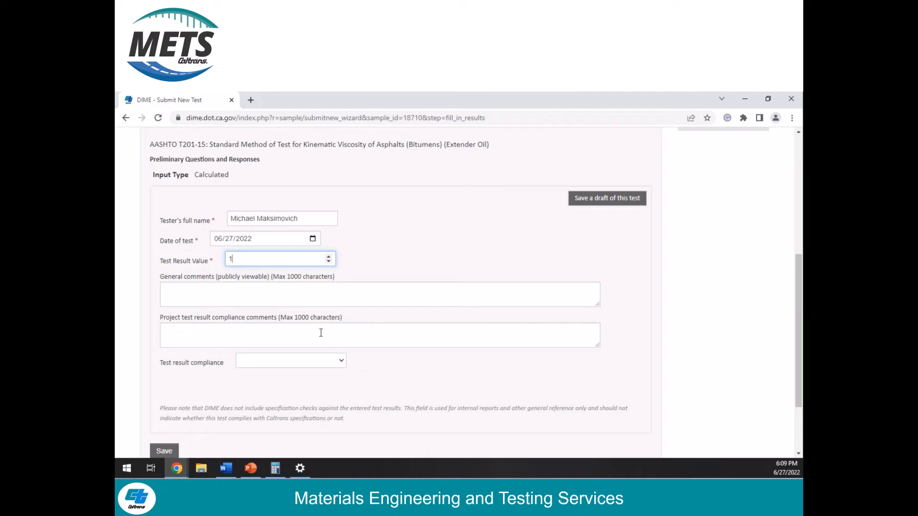
click(167, 450)
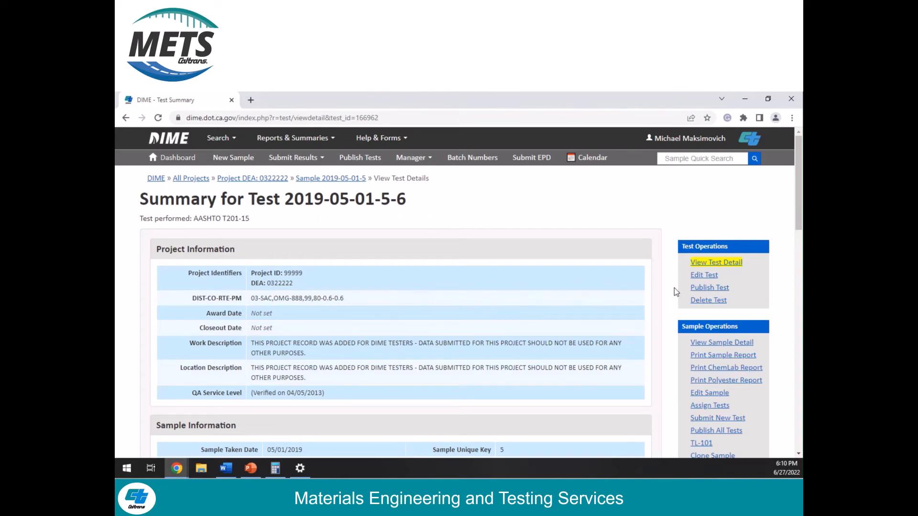
Review the saved AASHTO T201-15 test data and publish the test
drag(798, 213, 795, 399)
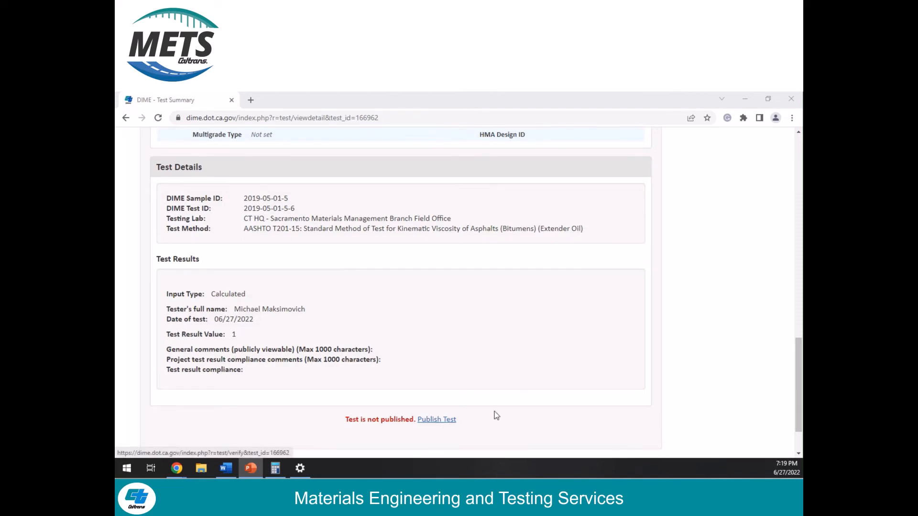
drag(797, 390, 798, 218)
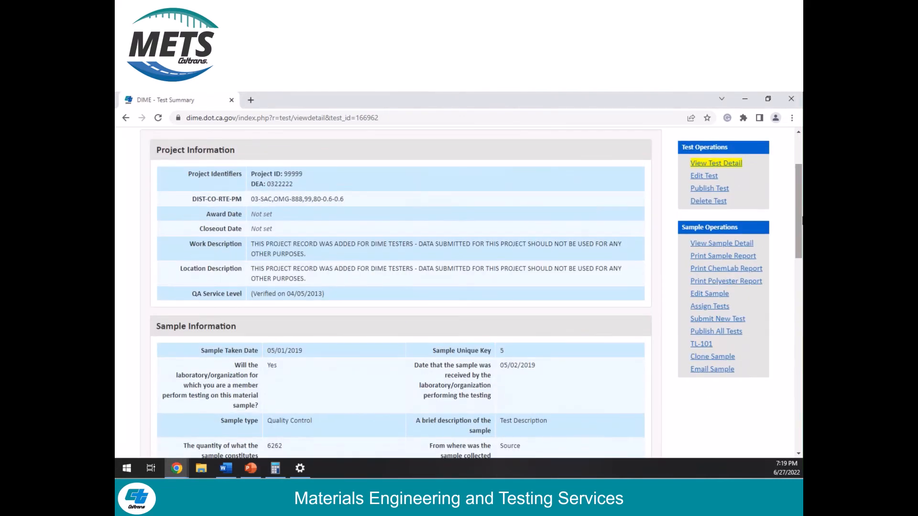
click(716, 189)
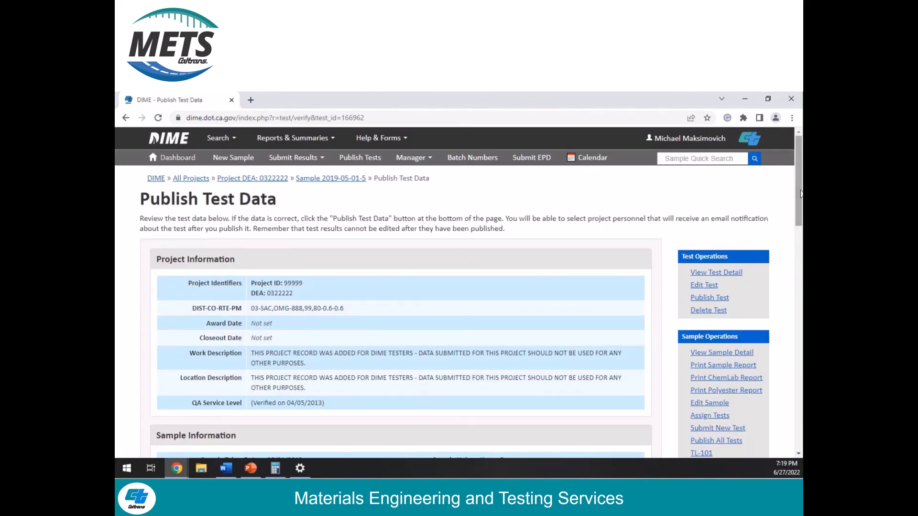
drag(801, 193, 792, 395)
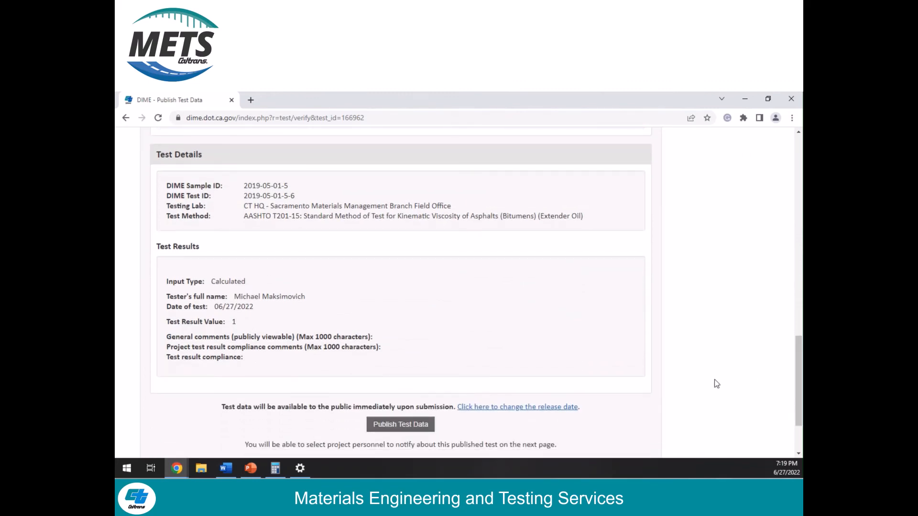
click(413, 427)
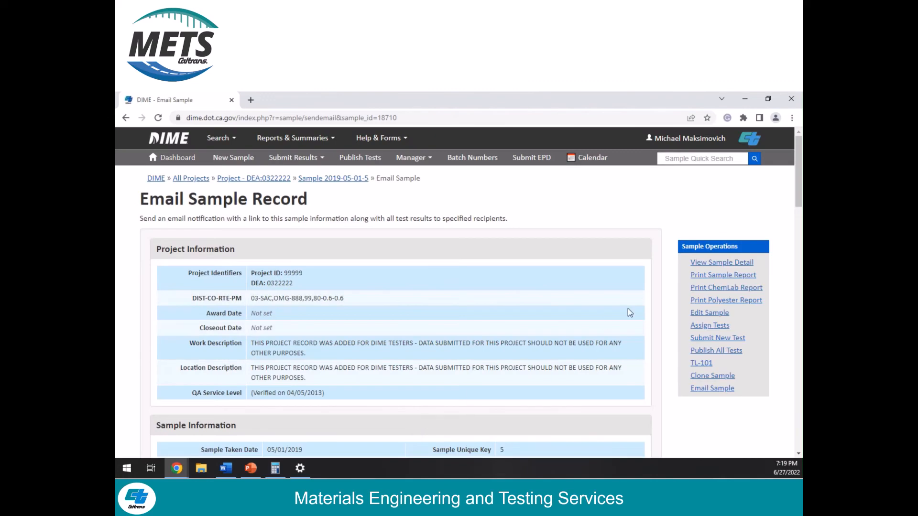
Look over the email notification recipients and notes options without sending, and open the sample's detail record
drag(801, 185, 798, 414)
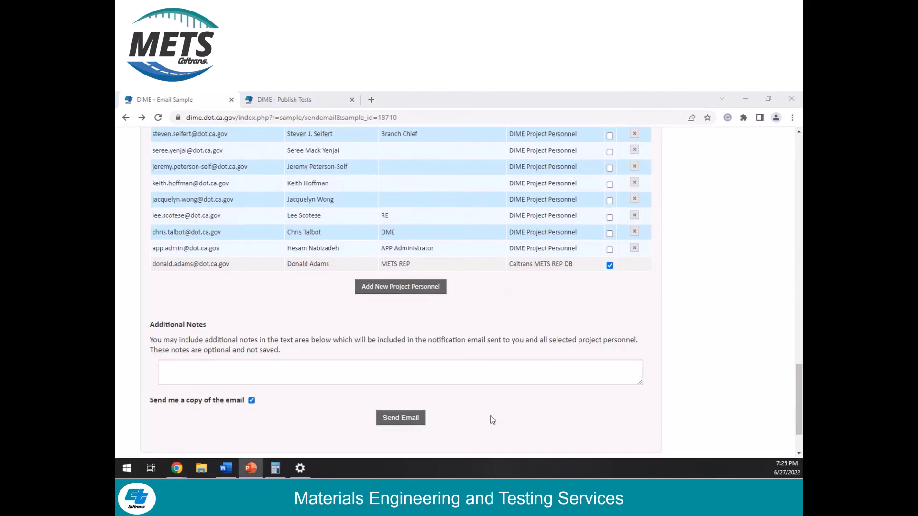
drag(801, 406, 800, 192)
click(743, 197)
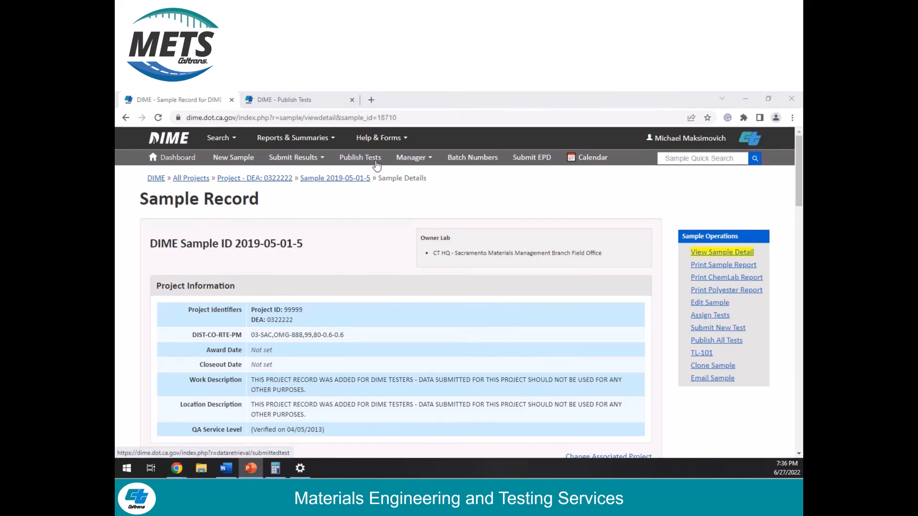
Examine the sample's submitted tests, including the AASHTO T201-15 entry and its available actions, and its assigned tests
drag(798, 172, 787, 332)
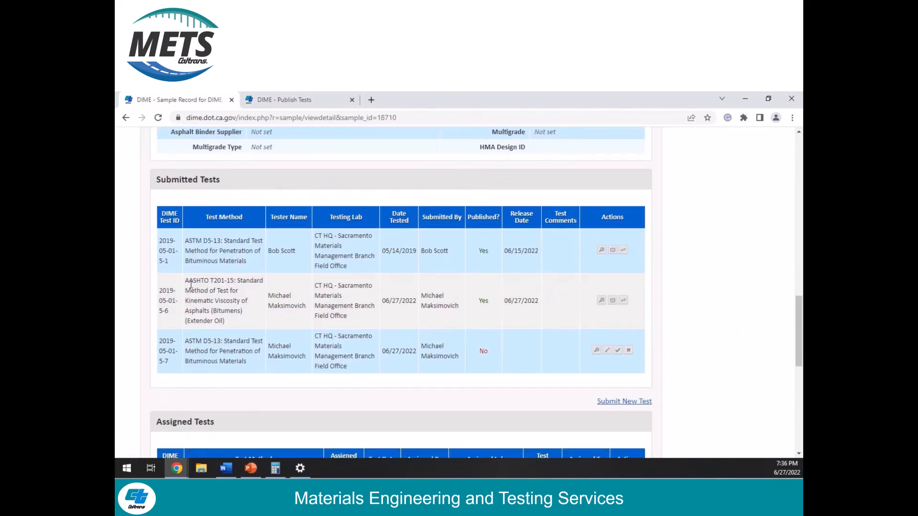
drag(184, 281, 225, 281)
click(227, 282)
drag(800, 309, 800, 365)
scroll(646, 304, up, 5)
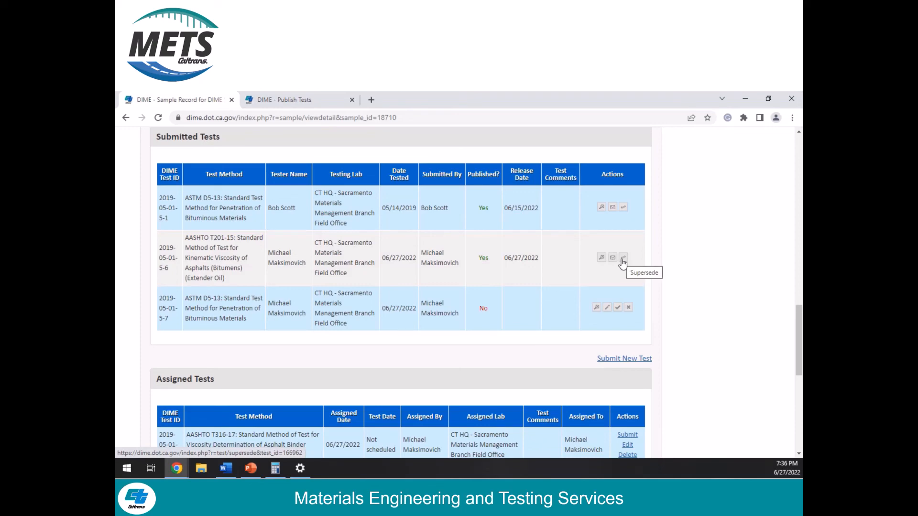
drag(798, 315, 799, 366)
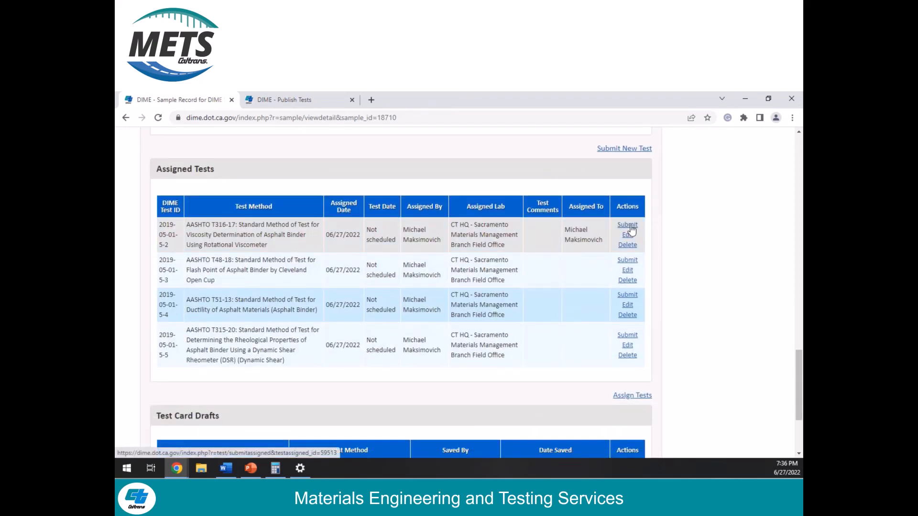